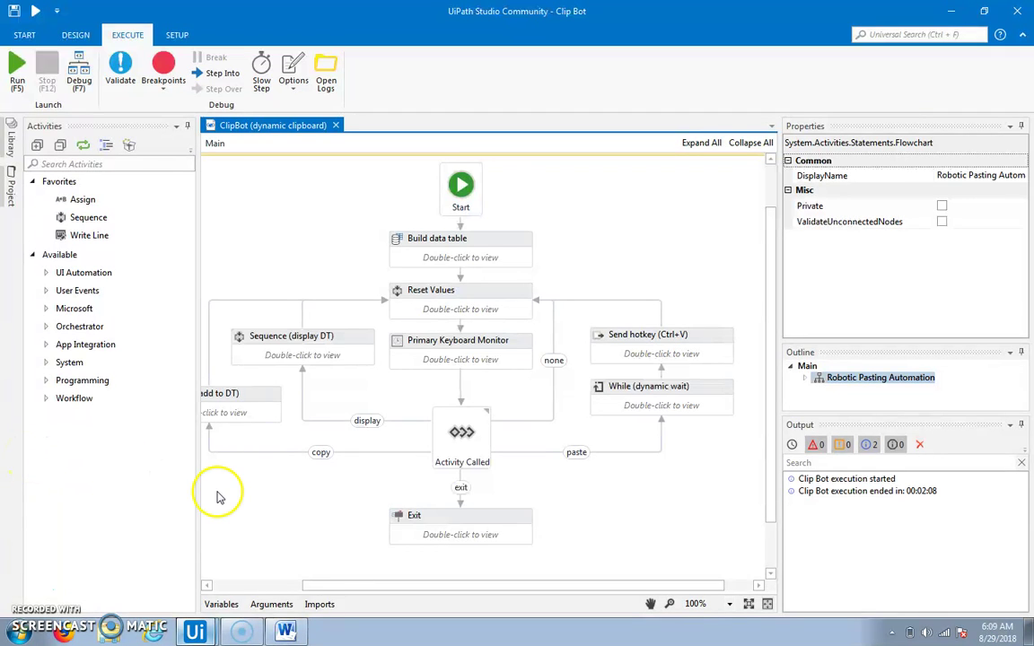
Adjust the view of the ClipBot (dynamic clipboard) flowchart in UiPath Studio
drag(334, 588, 258, 585)
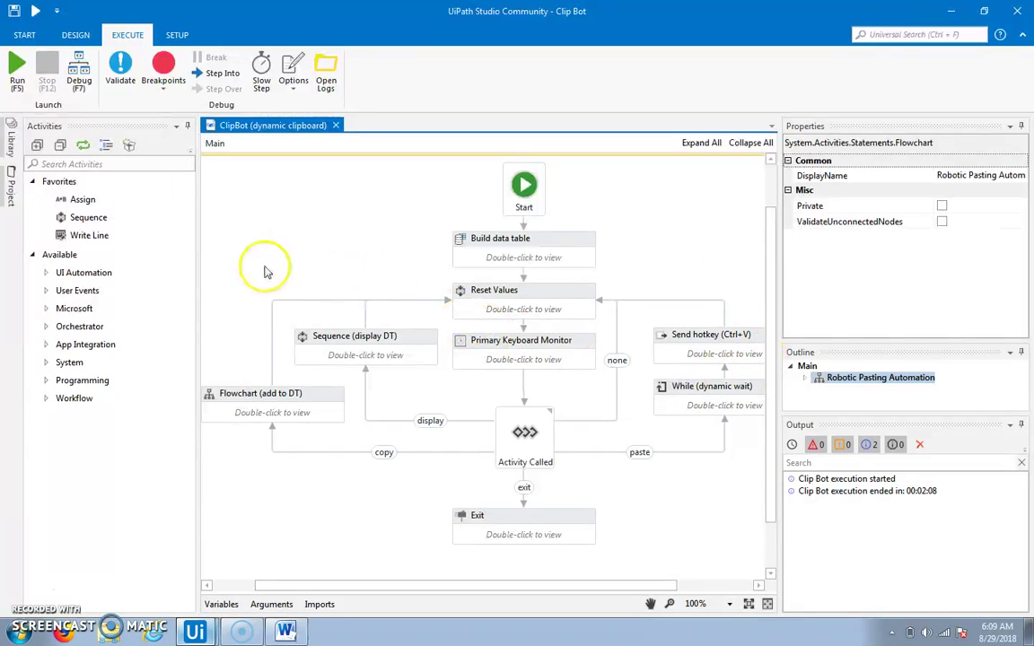
Start the ClipBot robot and copy the second text line into the Dynamic Clipboard
click(17, 76)
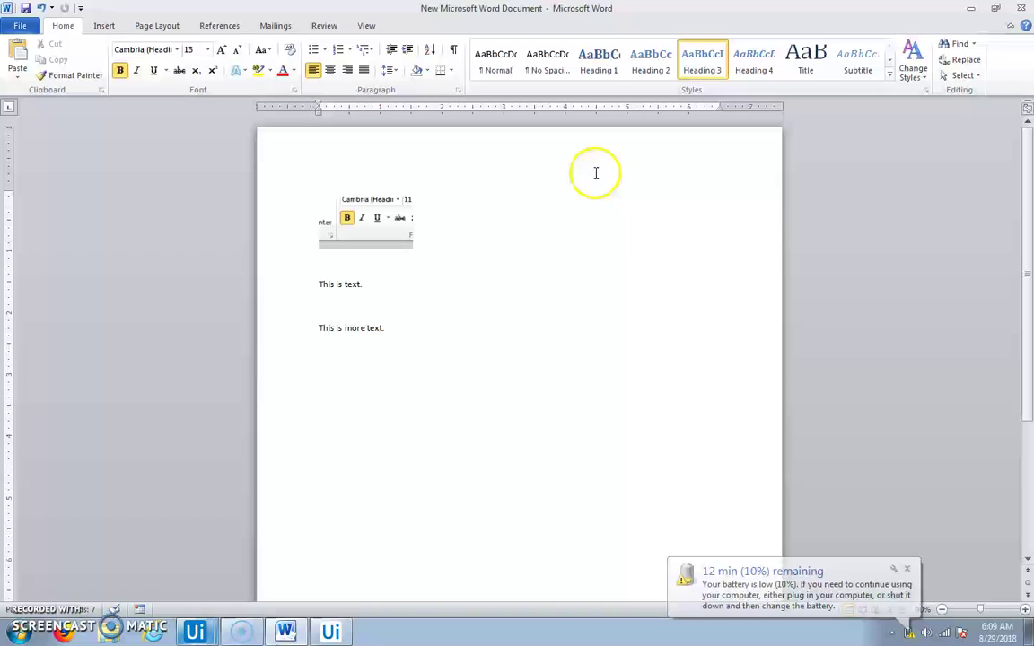
click(910, 570)
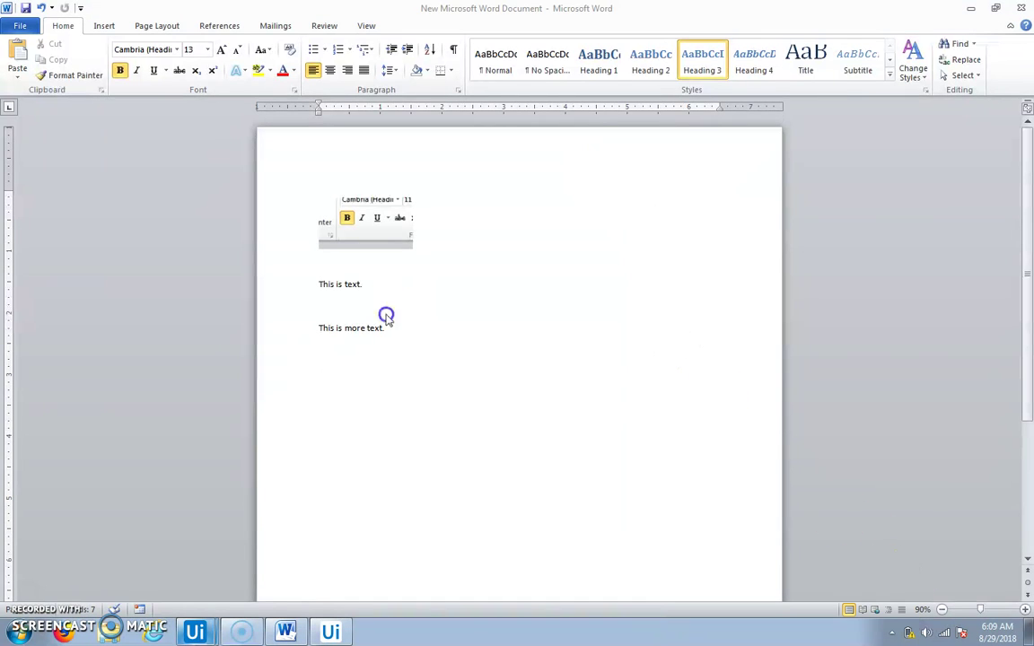
drag(401, 331, 332, 332)
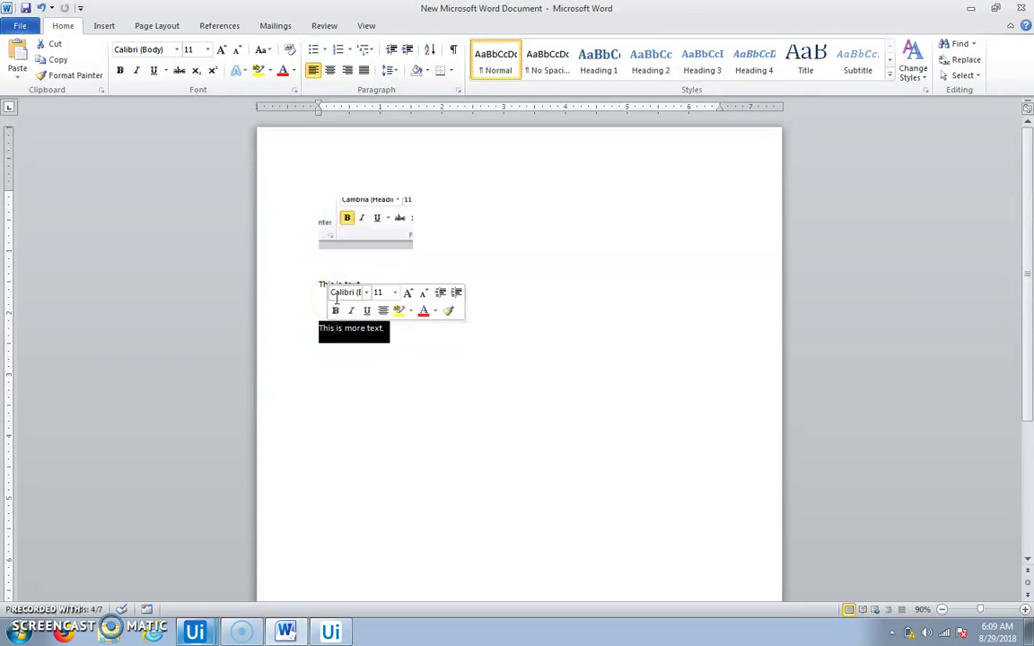
key(ctrl+c)
click(335, 302)
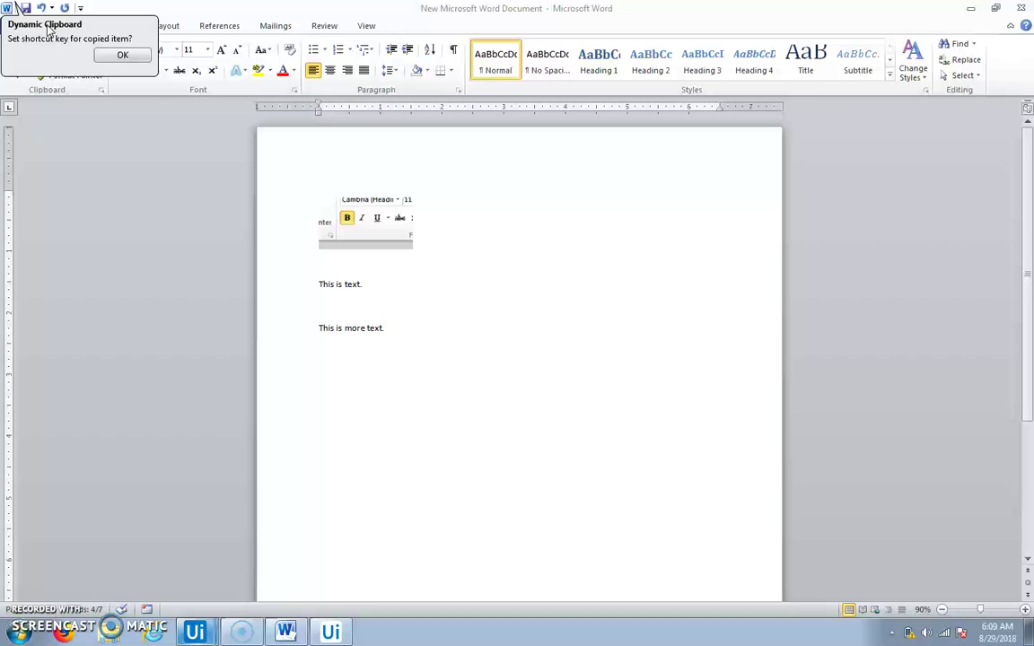
click(123, 55)
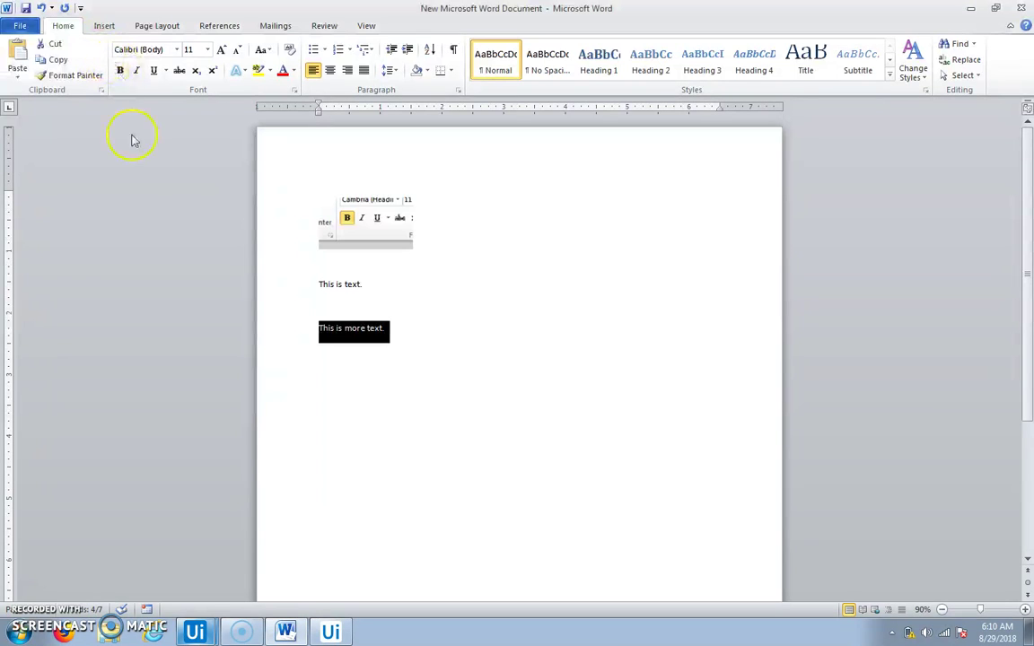
Recopy the full line 'This is more text.' and confirm giving it a shortcut key
click(386, 330)
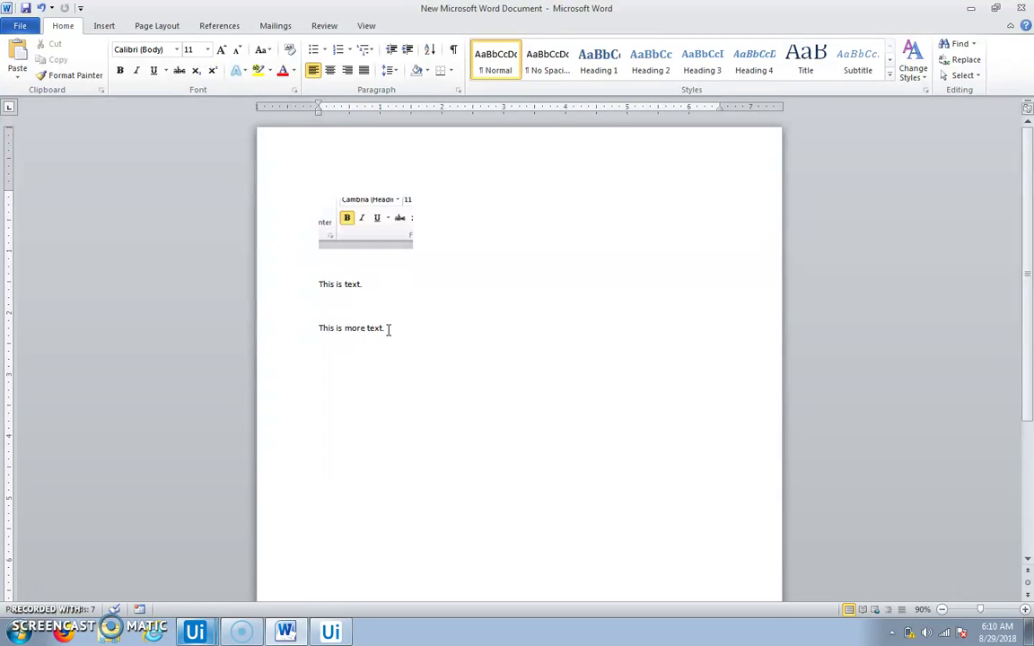
drag(388, 330, 321, 328)
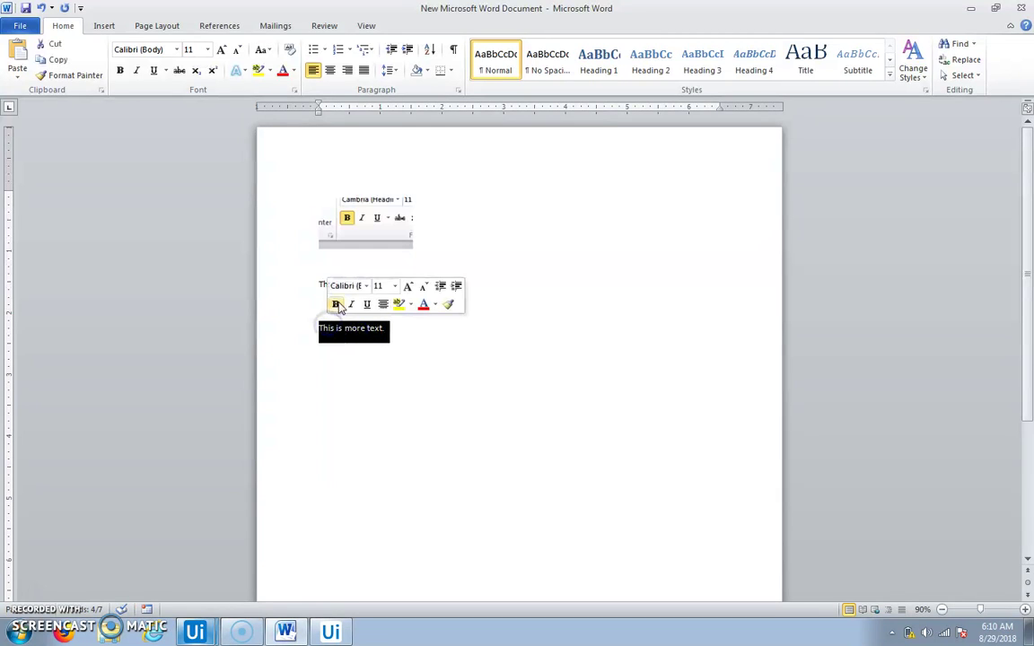
key(ctrl+c)
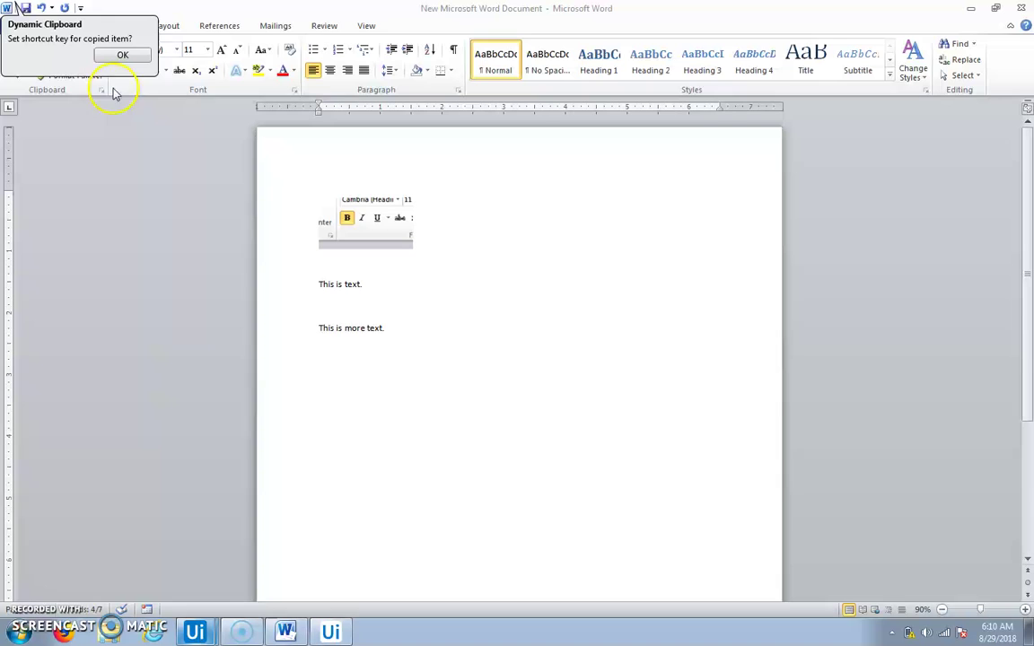
click(124, 61)
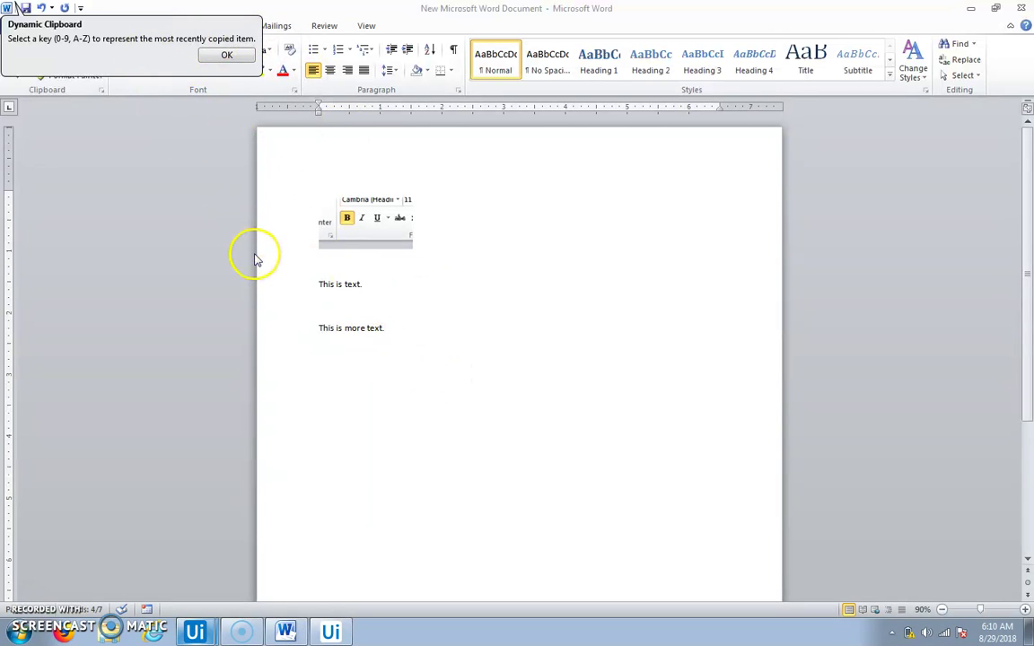
Copy the first line 'This is text.' as a ClipBot item with a shortcut key
triple_click(364, 334)
drag(369, 286, 341, 283)
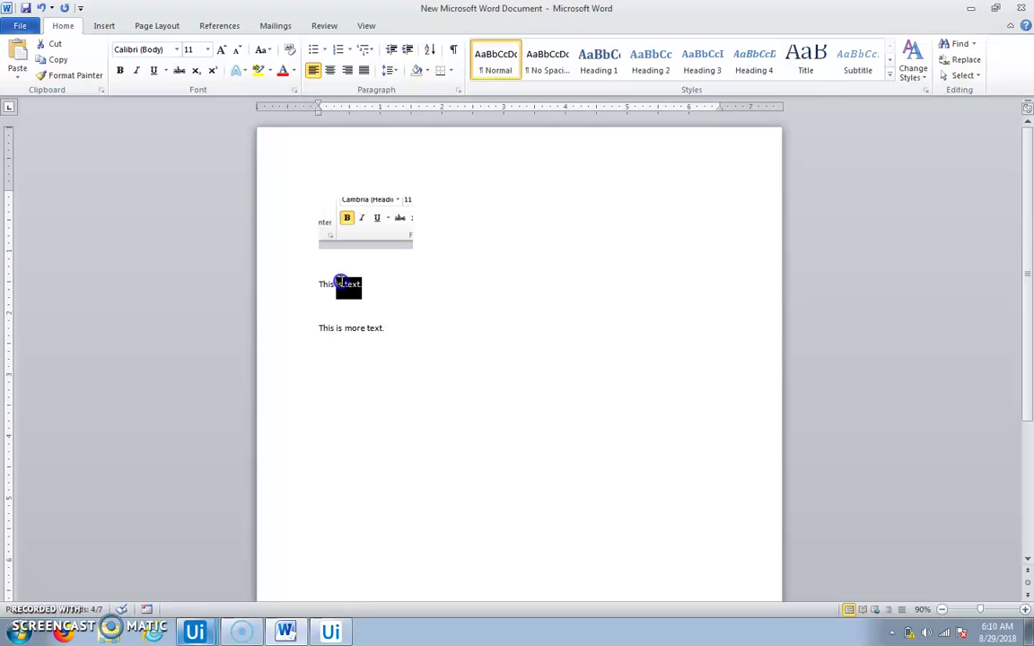
key(ctrl+c)
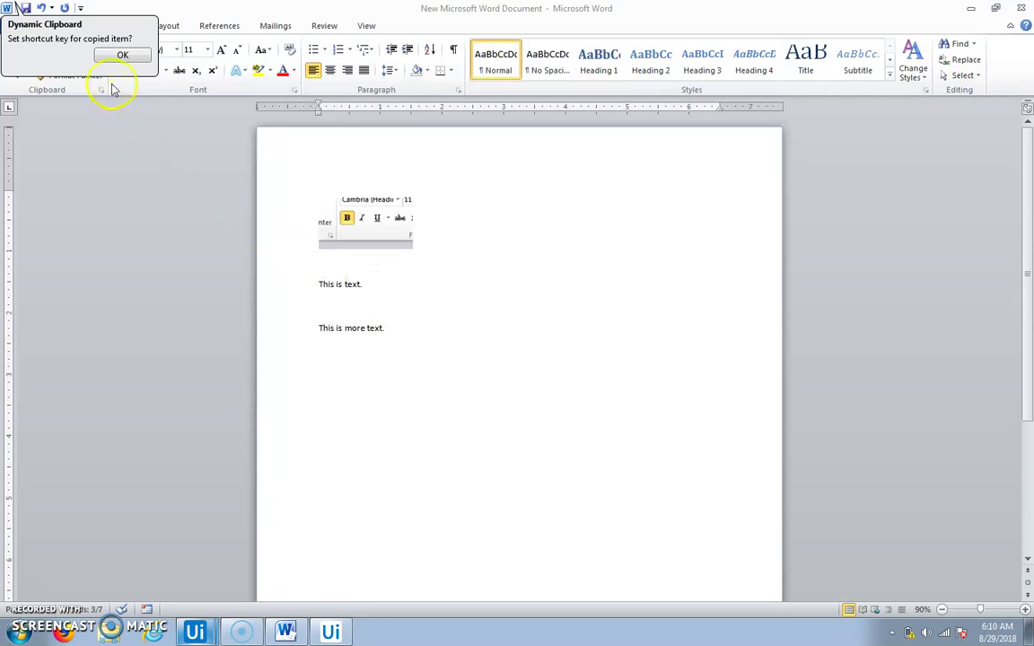
click(119, 57)
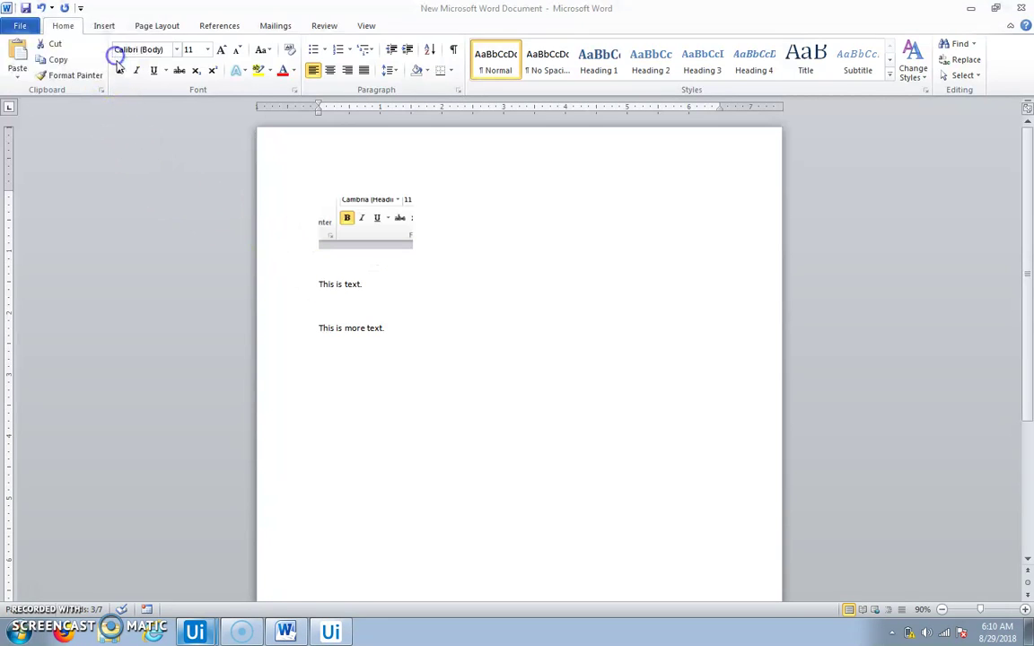
Copy the ribbon picture into the Dynamic Clipboard and confirm setting its shortcut key
click(360, 196)
key(ctrl+c)
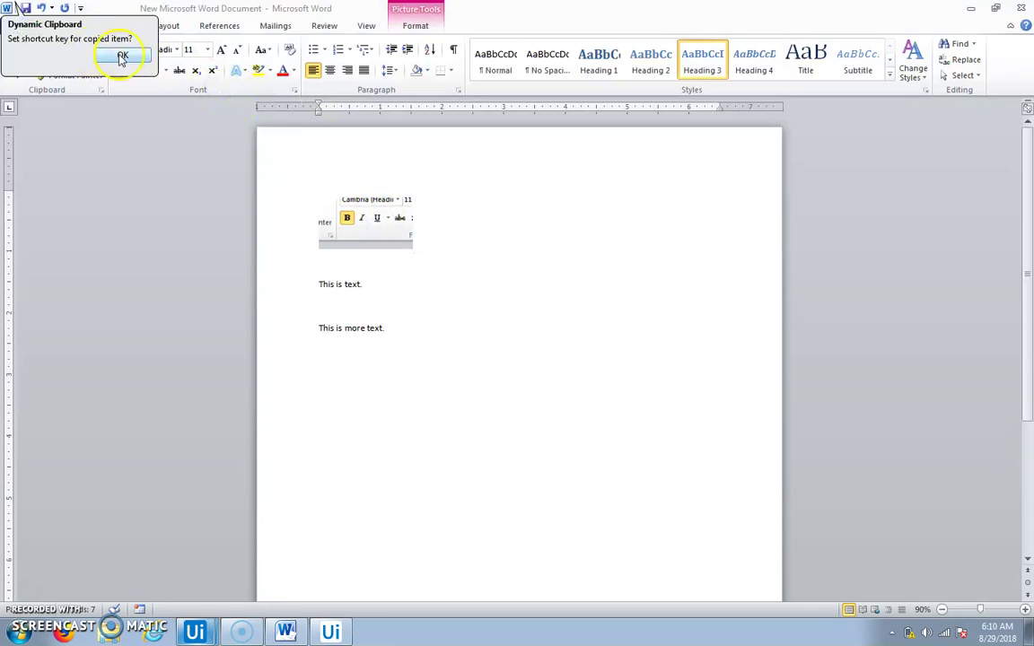
click(121, 57)
Assign key 2 to the picture, then store the New Microsoft Word Document desktop file under key 3
key(2)
drag(341, 9, 761, 179)
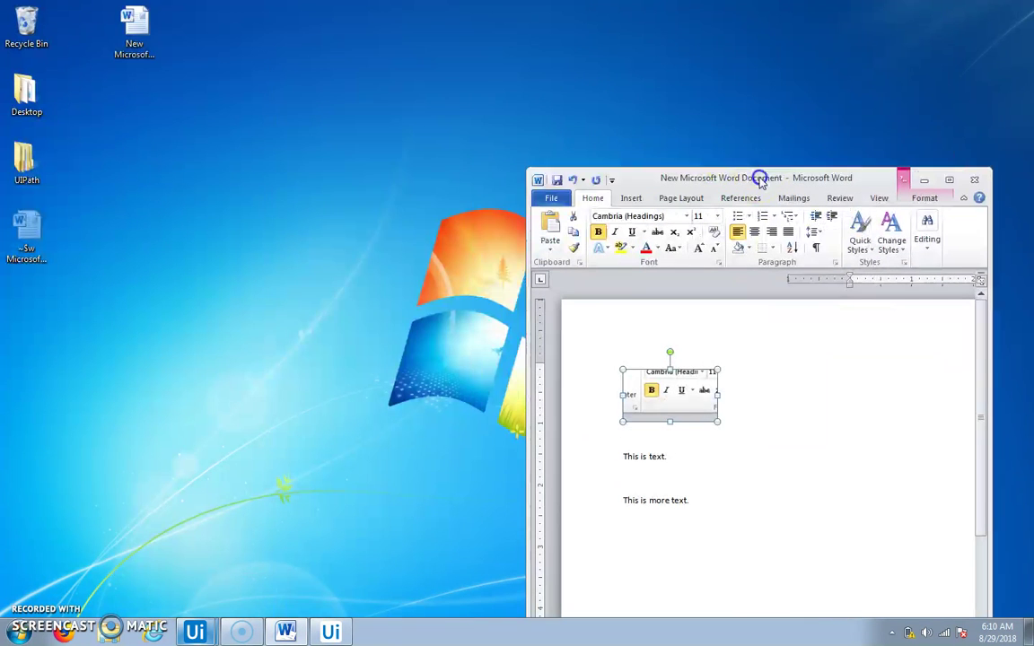
click(121, 27)
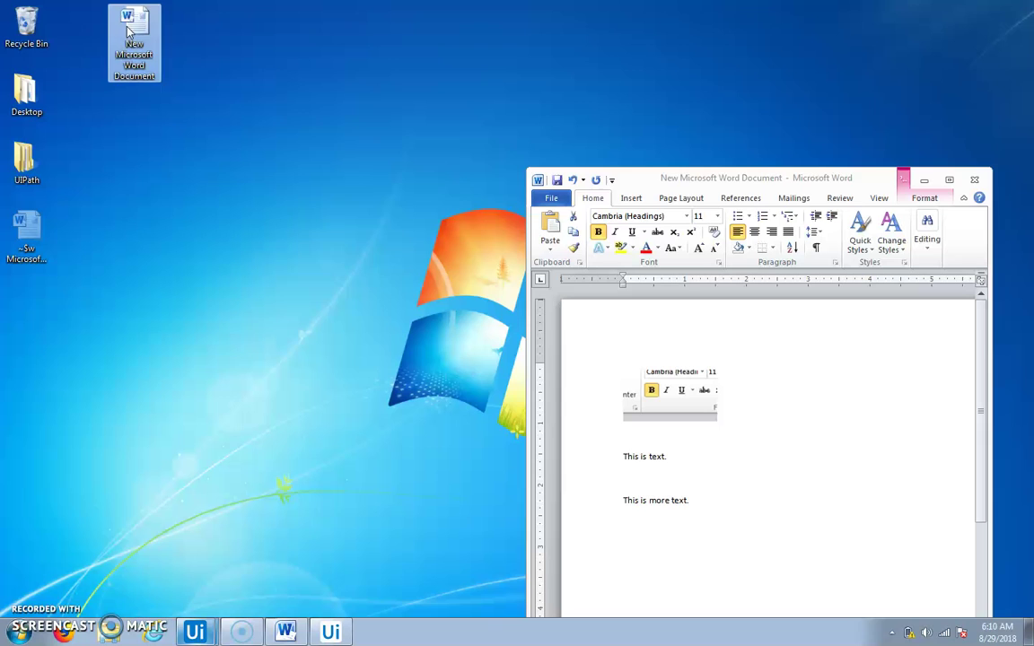
key(ctrl+c)
click(127, 55)
key(3)
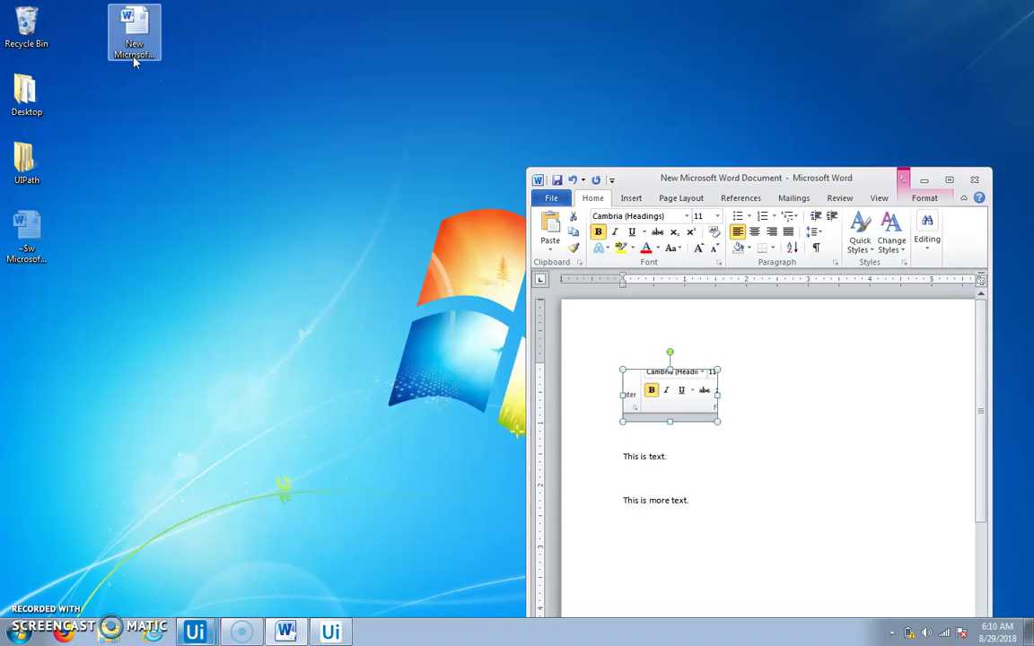
Deselect the desktop icons, leaving the new Word document copies on the desktop
click(338, 102)
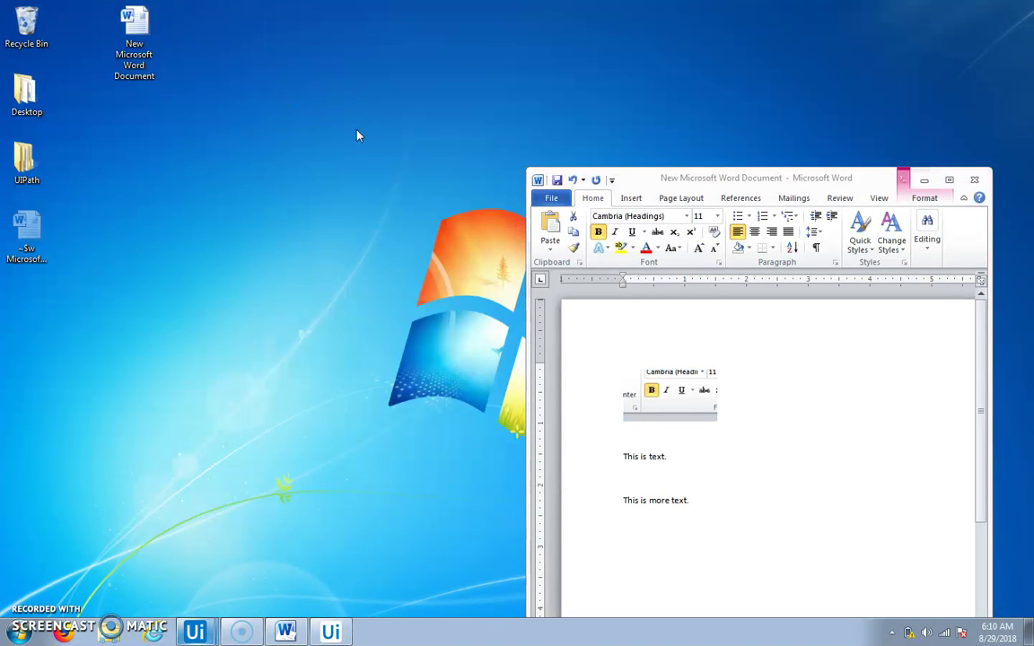
click(355, 126)
double_click(135, 27)
click(173, 32)
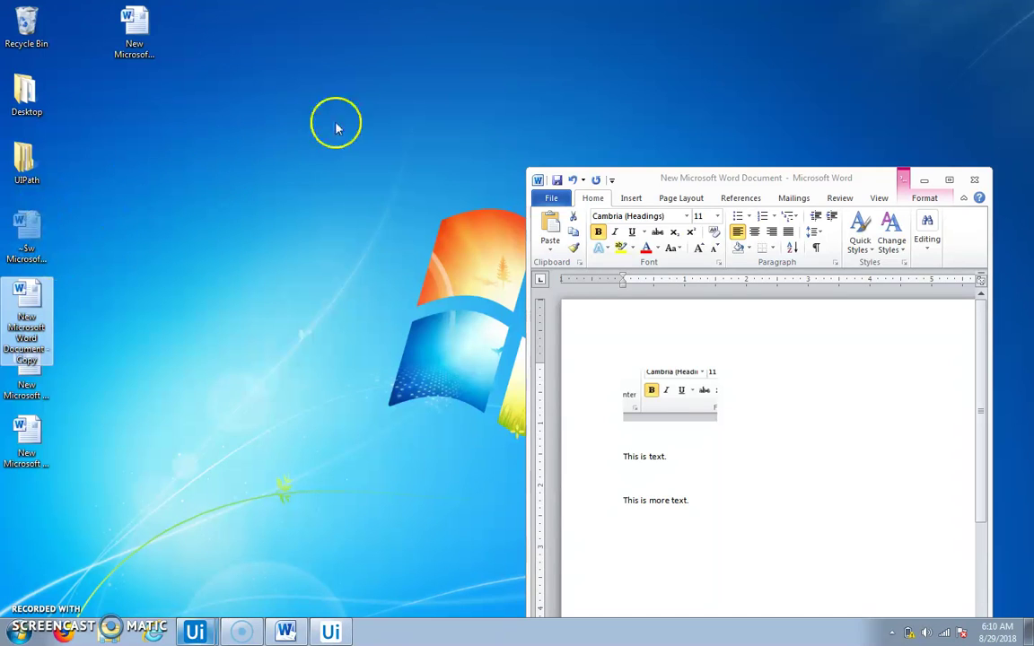
Paste the ribbon screenshot below the text and add the line 'This is more text. This is text.'
drag(761, 178, 301, 2)
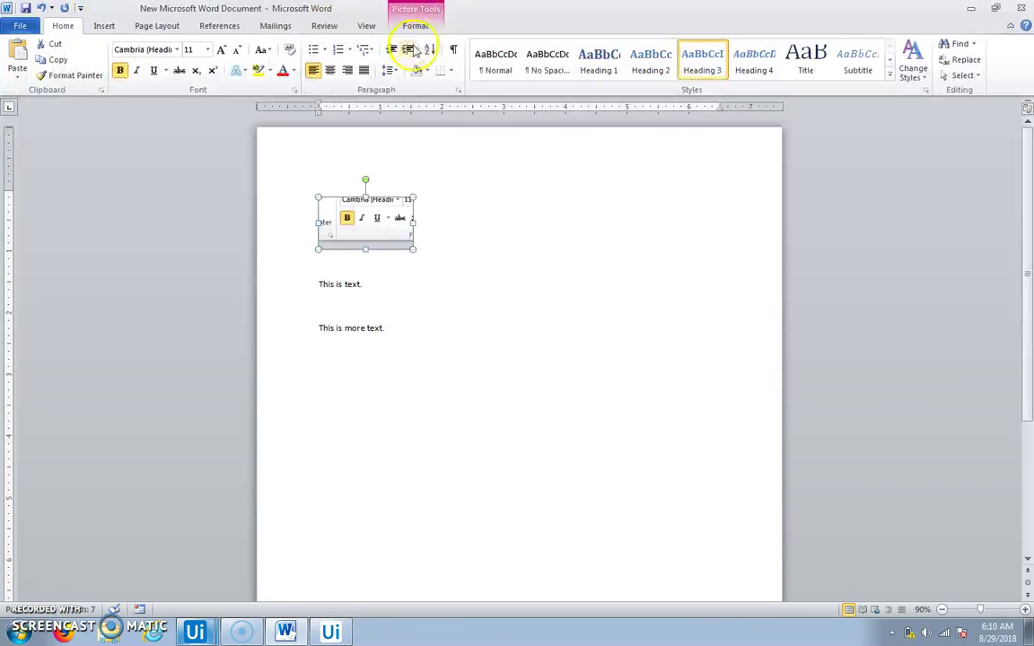
click(509, 375)
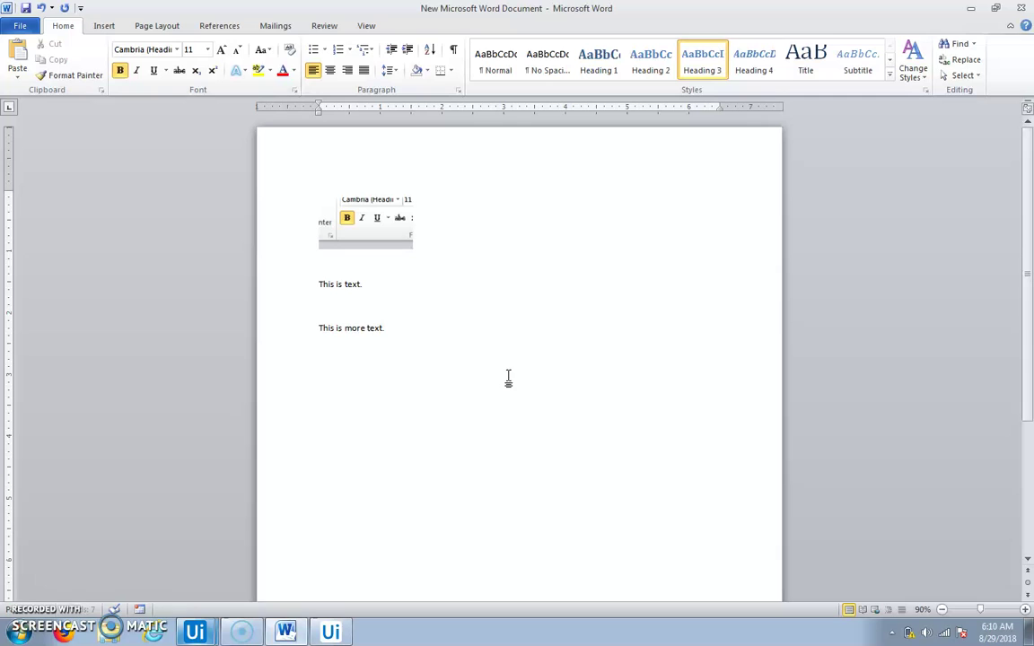
key(ctrl+v)
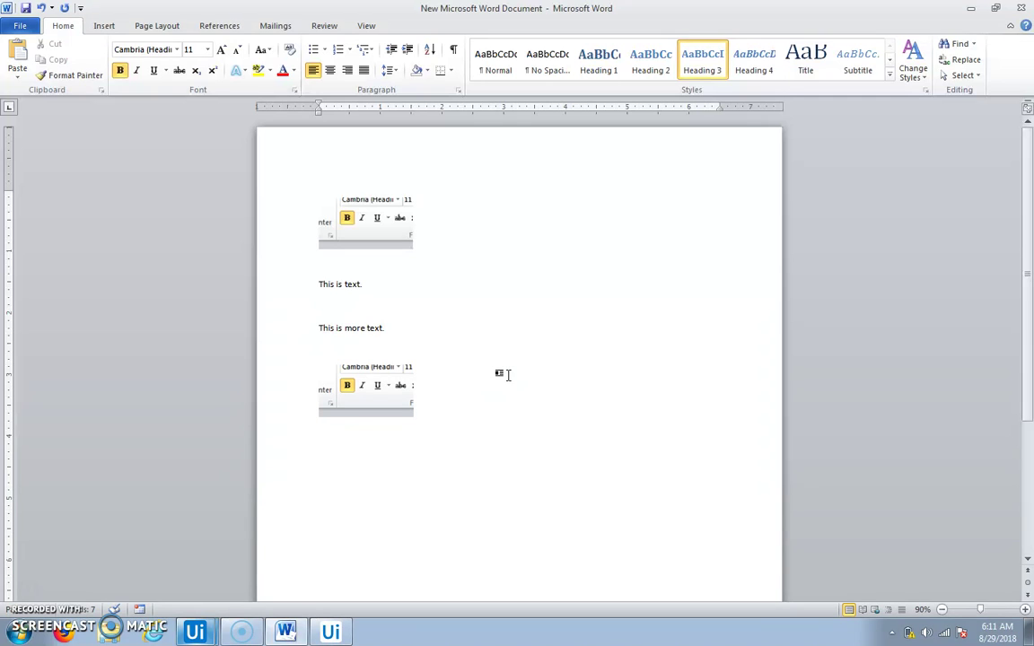
text(This is more text. This is text.)
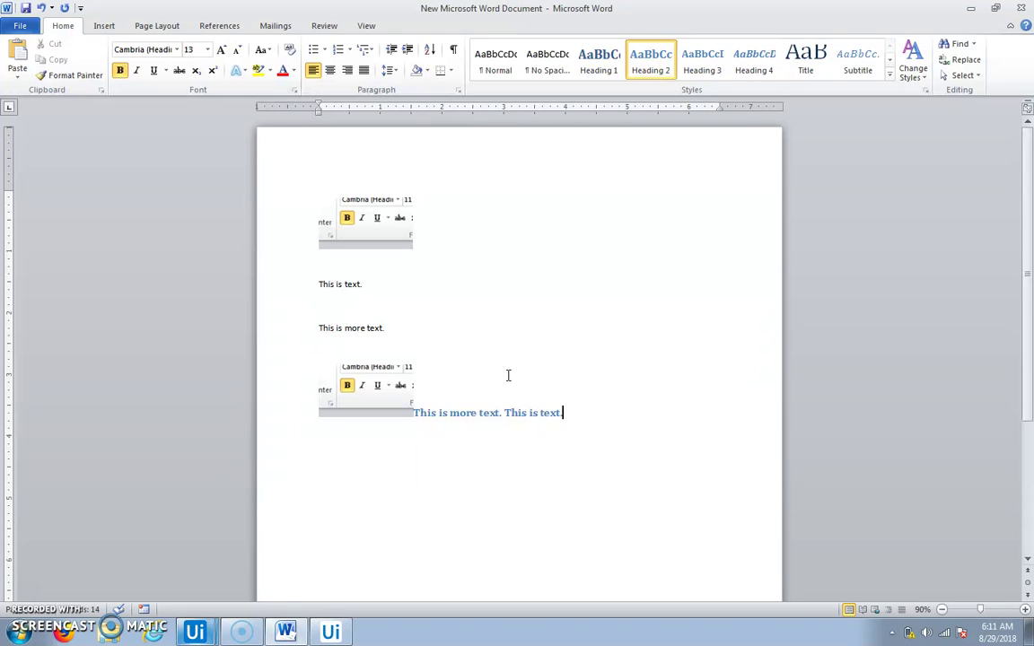
drag(563, 413, 427, 411)
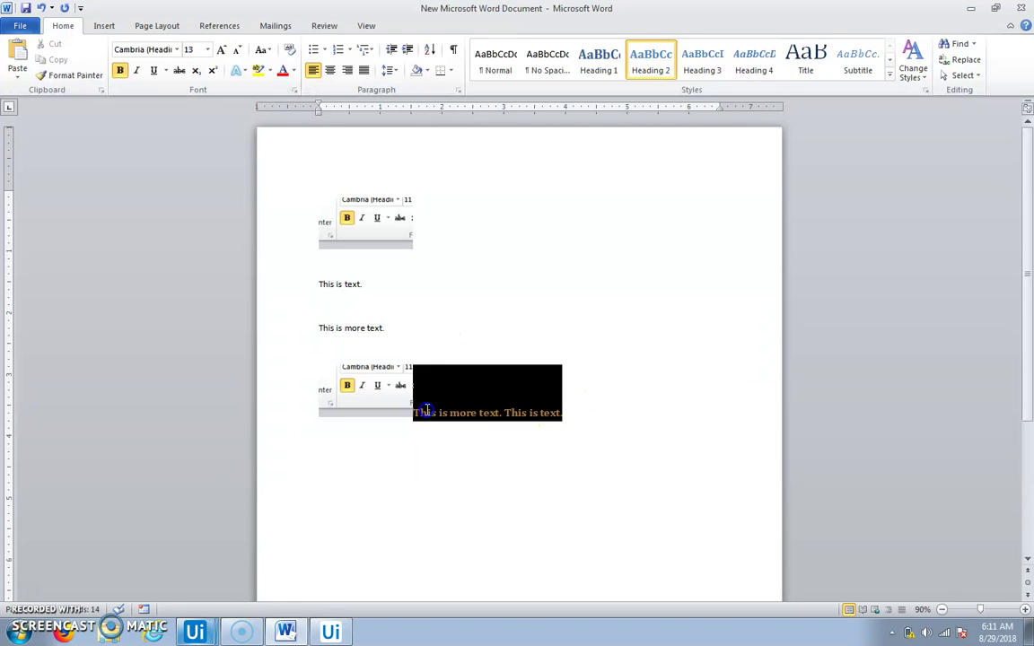
click(438, 431)
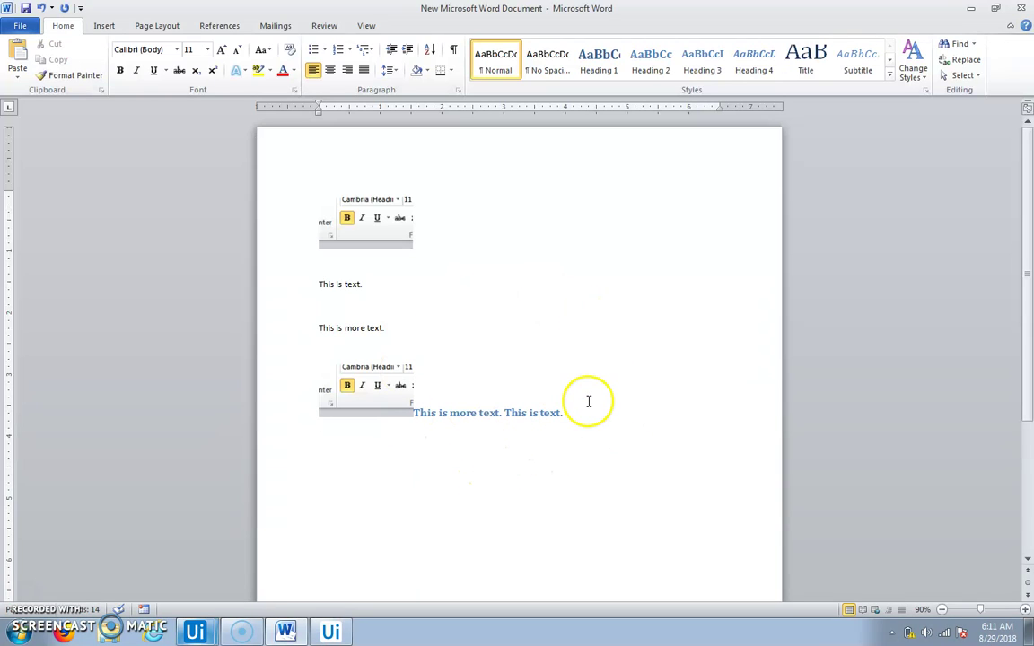
Show the Dynamic Clipboard item list, dismiss it, and confirm ClipBot's exit
click(536, 413)
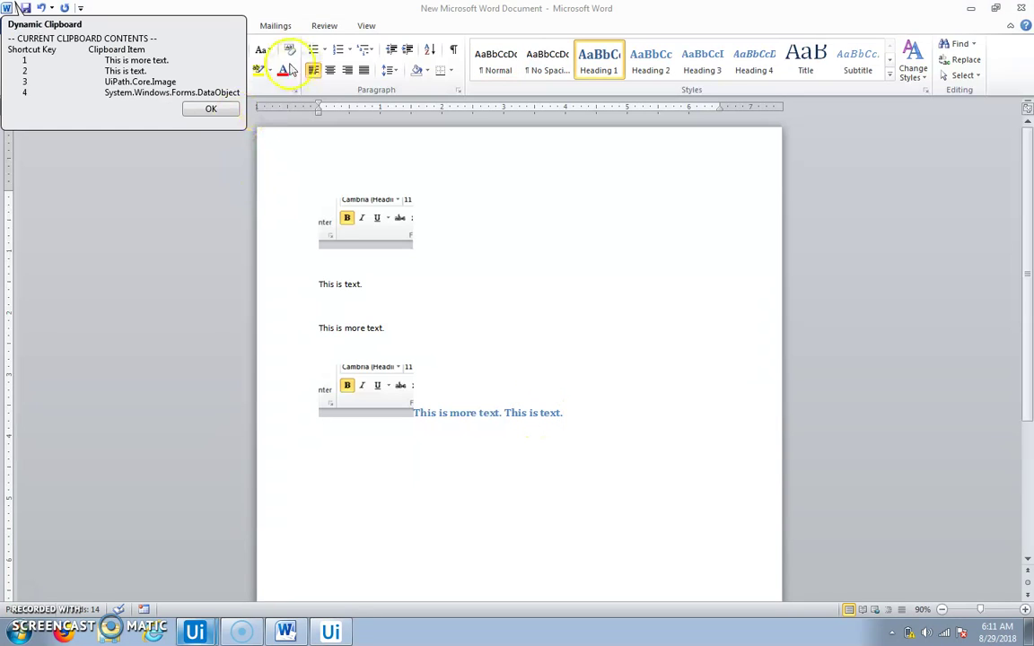
click(210, 110)
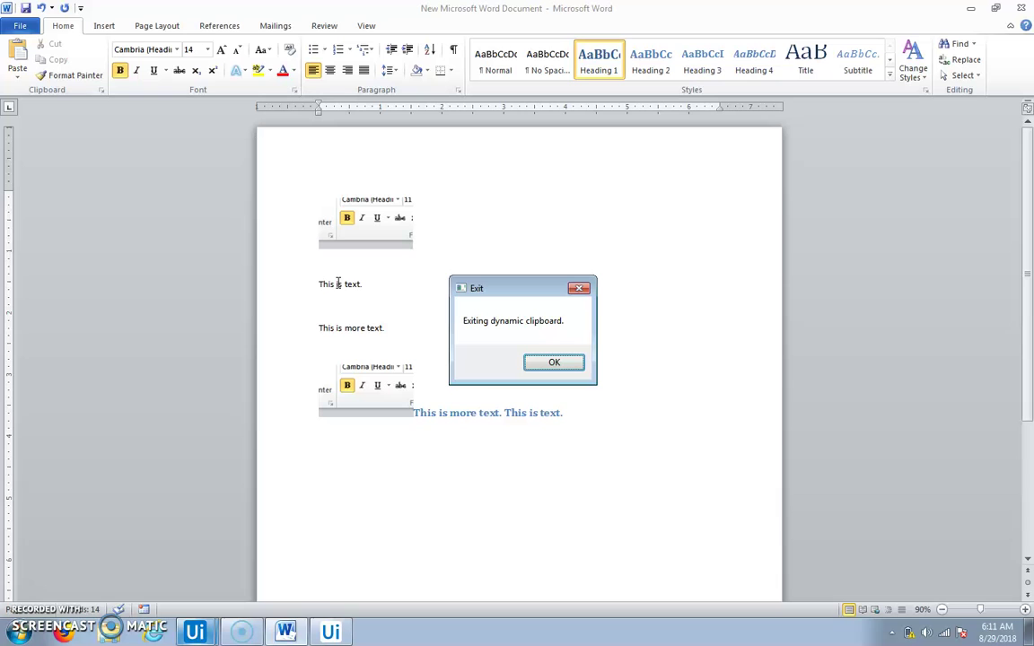
click(550, 363)
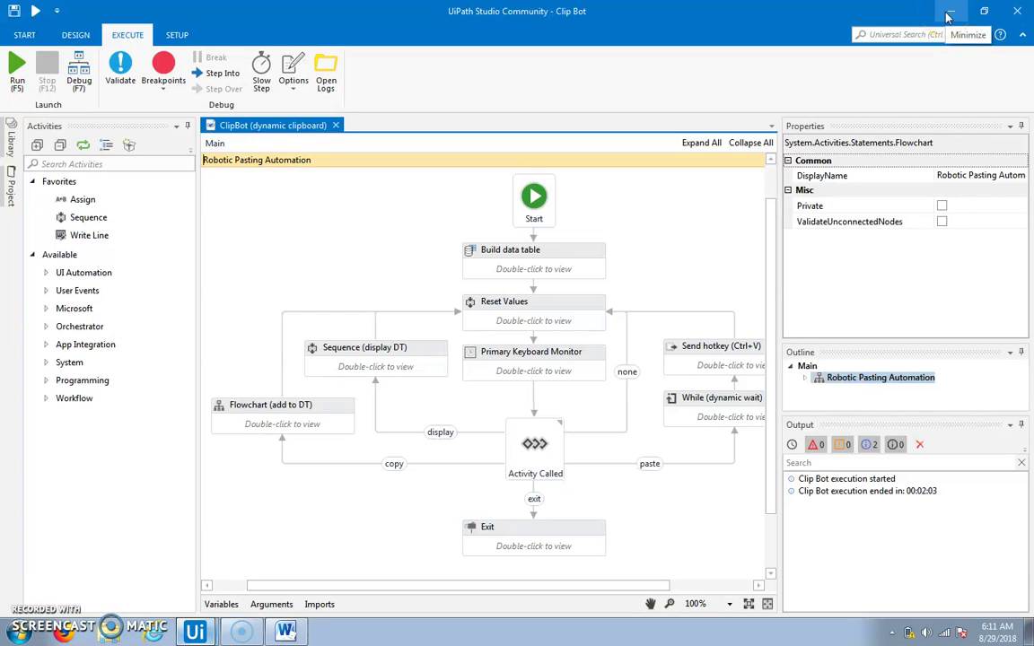
Minimize the current project and switch to the other Clip Bot project window
click(948, 16)
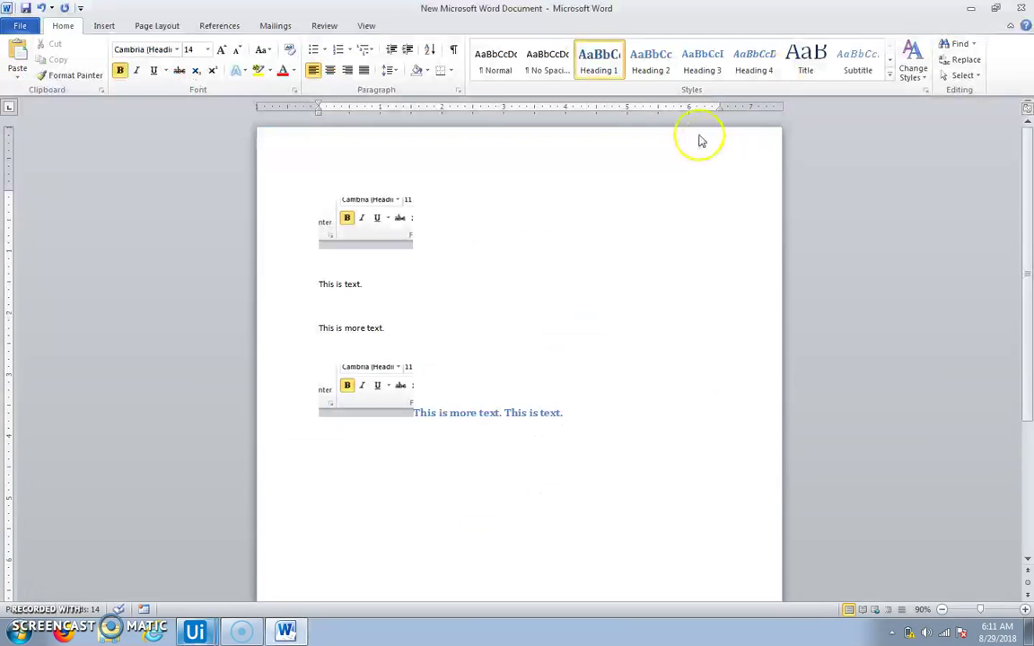
mouse_move(196, 631)
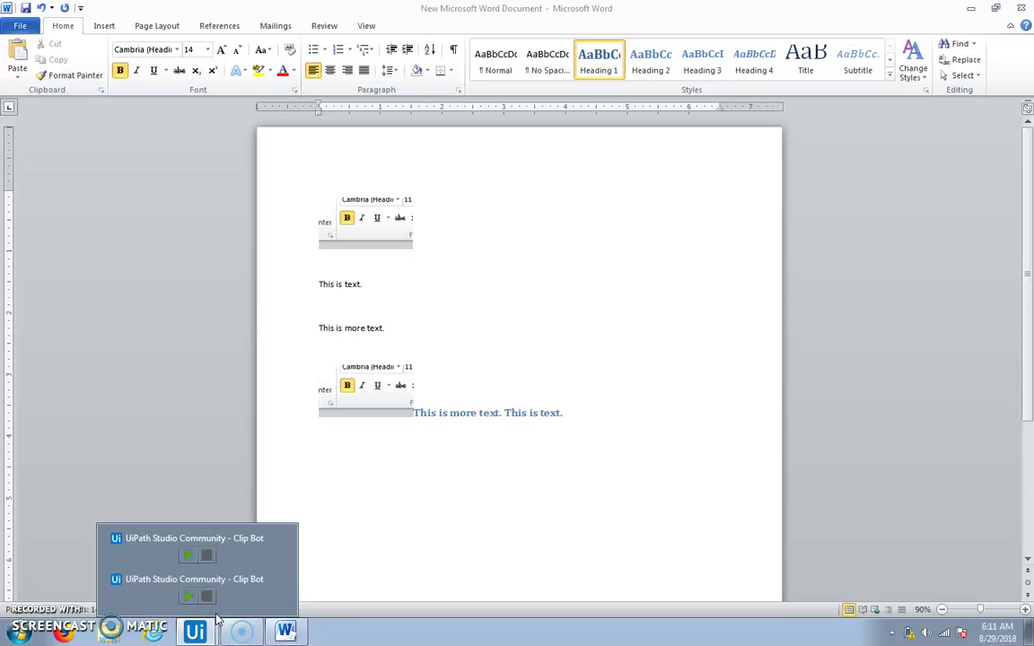
click(229, 583)
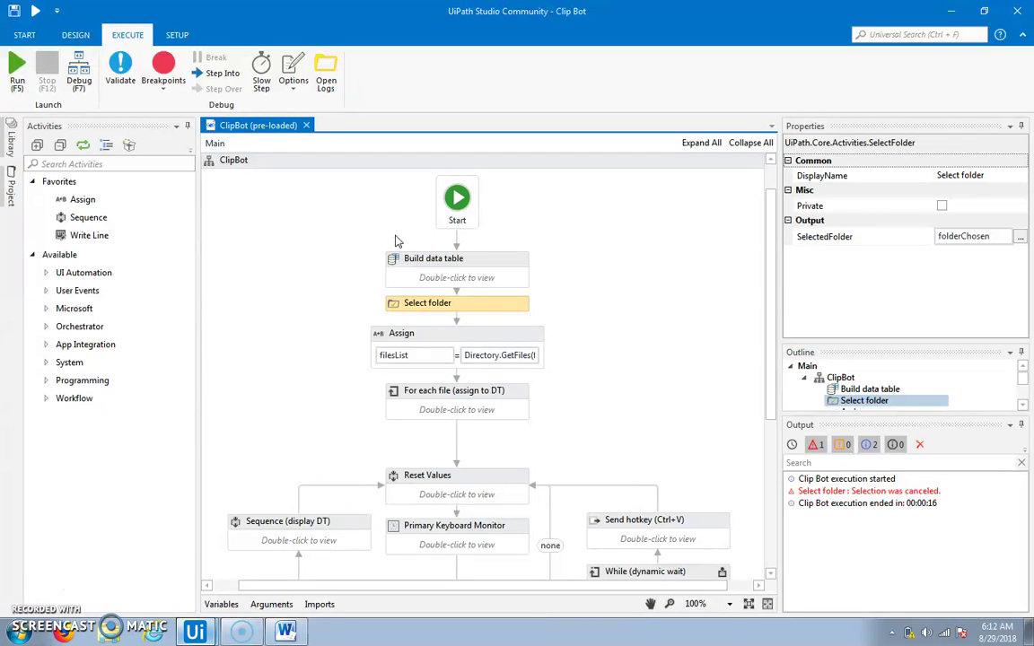
click(358, 236)
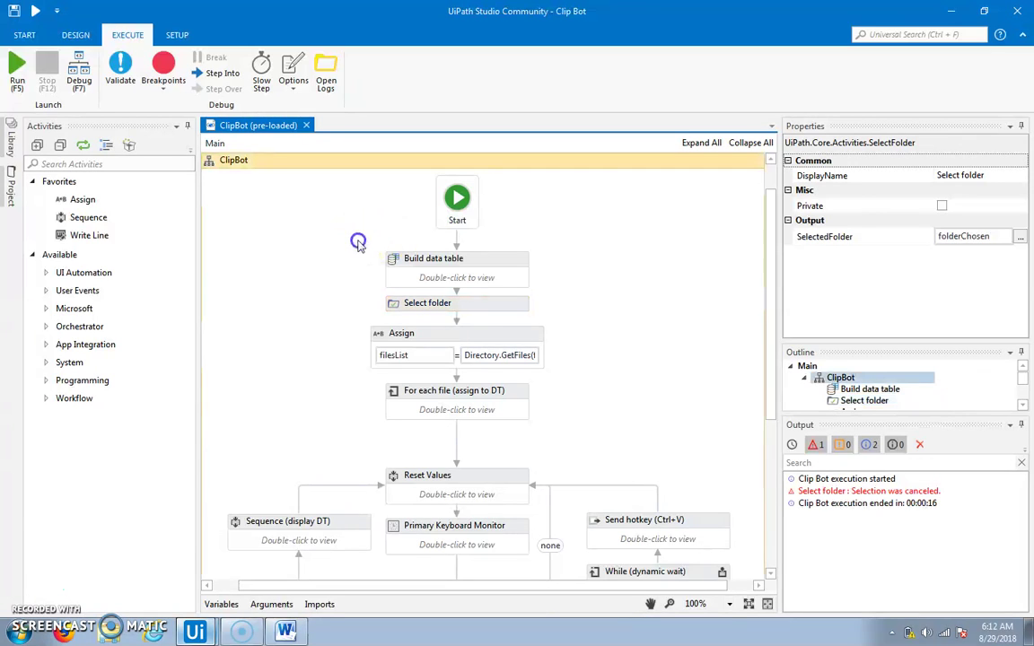
click(328, 246)
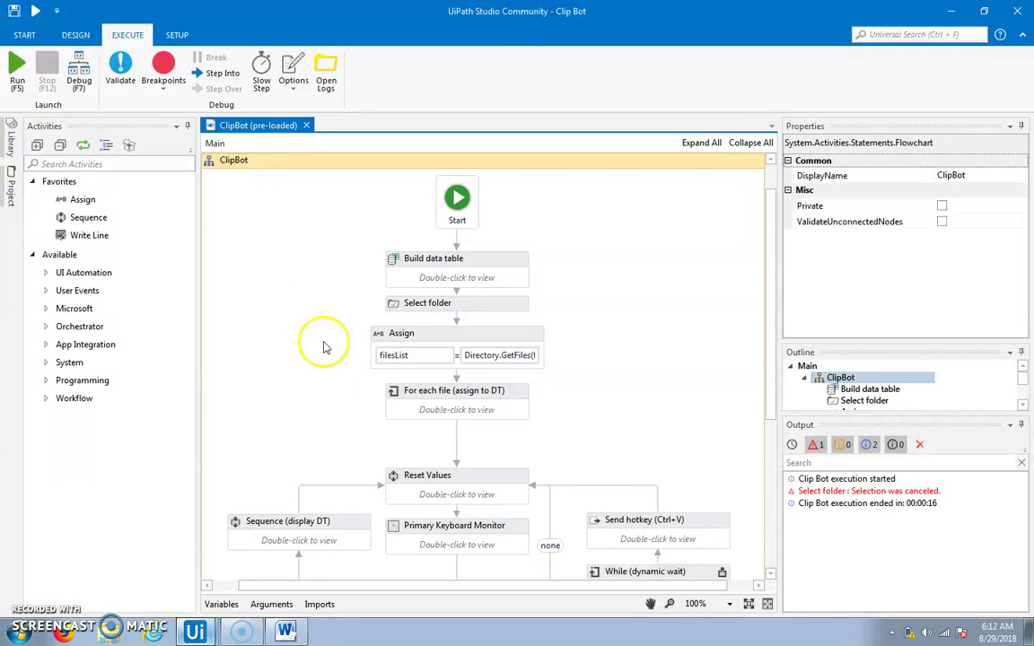
Run the pre-loaded ClipBot on UIPath > Clip Bot > images (example), then select all document content
click(29, 83)
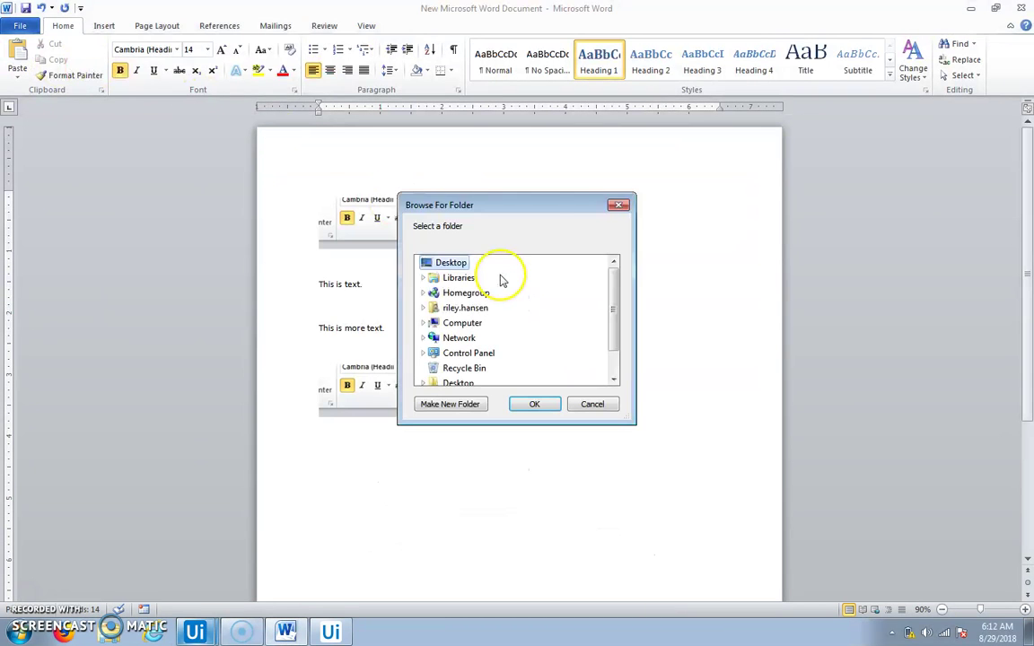
drag(614, 289, 614, 320)
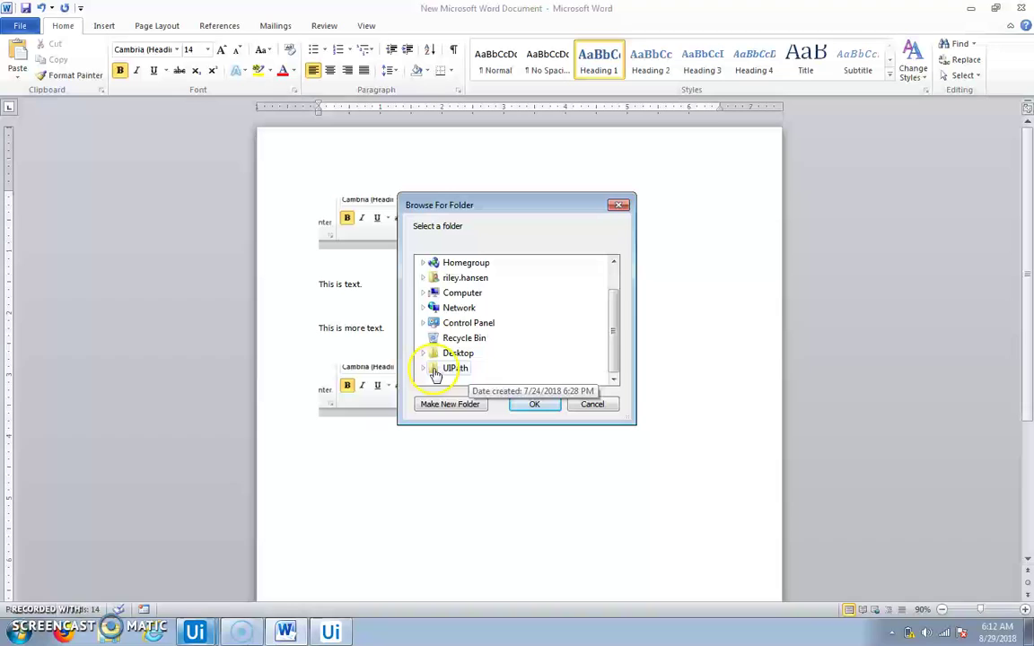
double_click(453, 368)
double_click(474, 339)
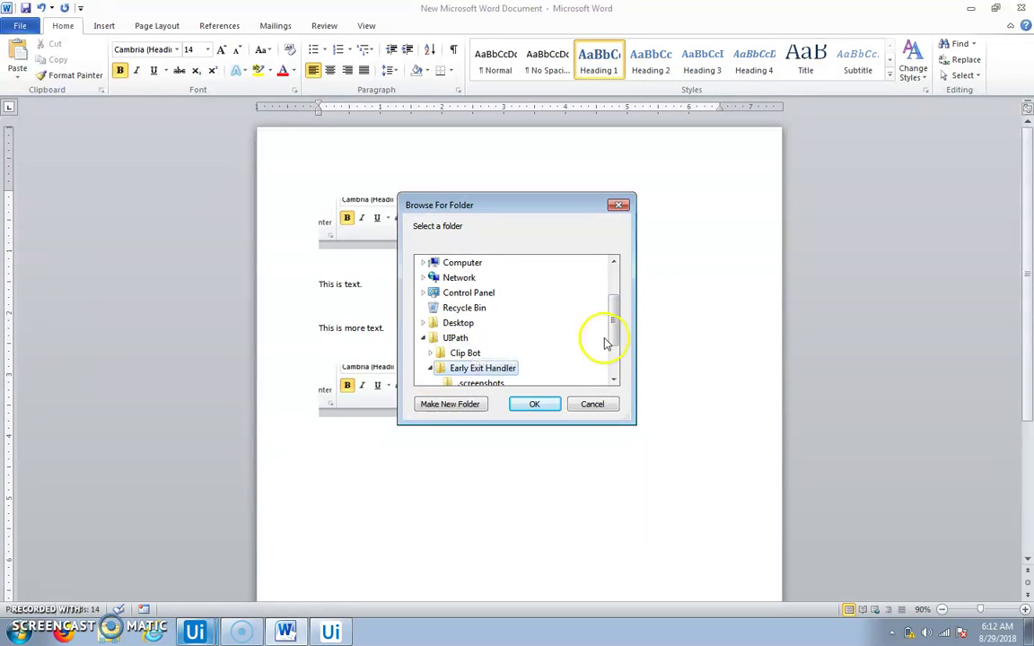
click(465, 308)
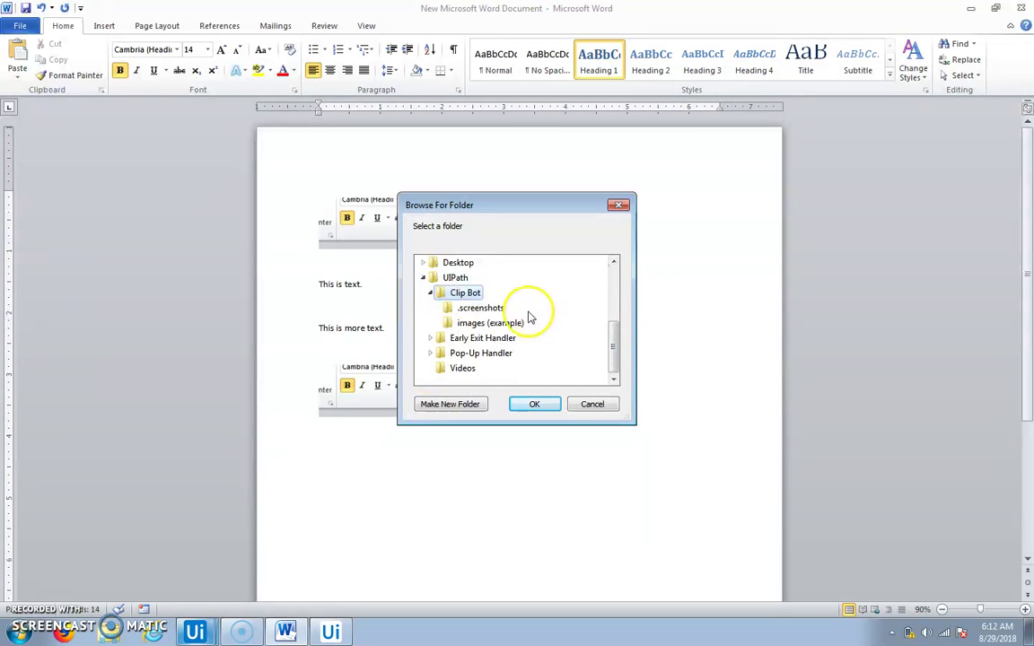
click(479, 323)
click(534, 404)
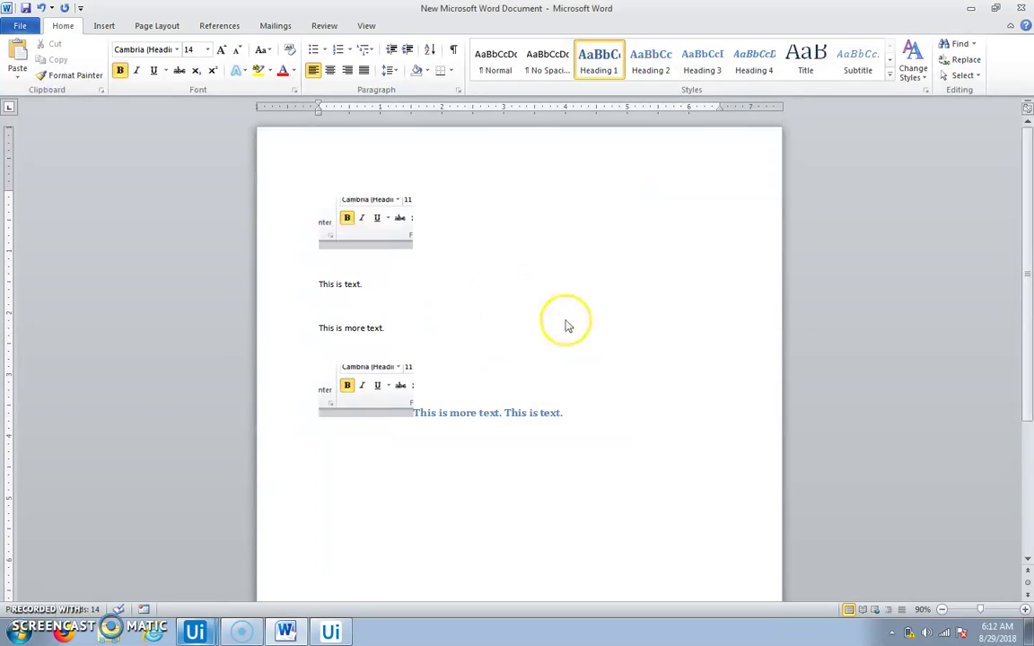
drag(589, 411, 214, 105)
Delete the selected content and paste the UiPath flowchart screenshot onto the empty page
key(Delete)
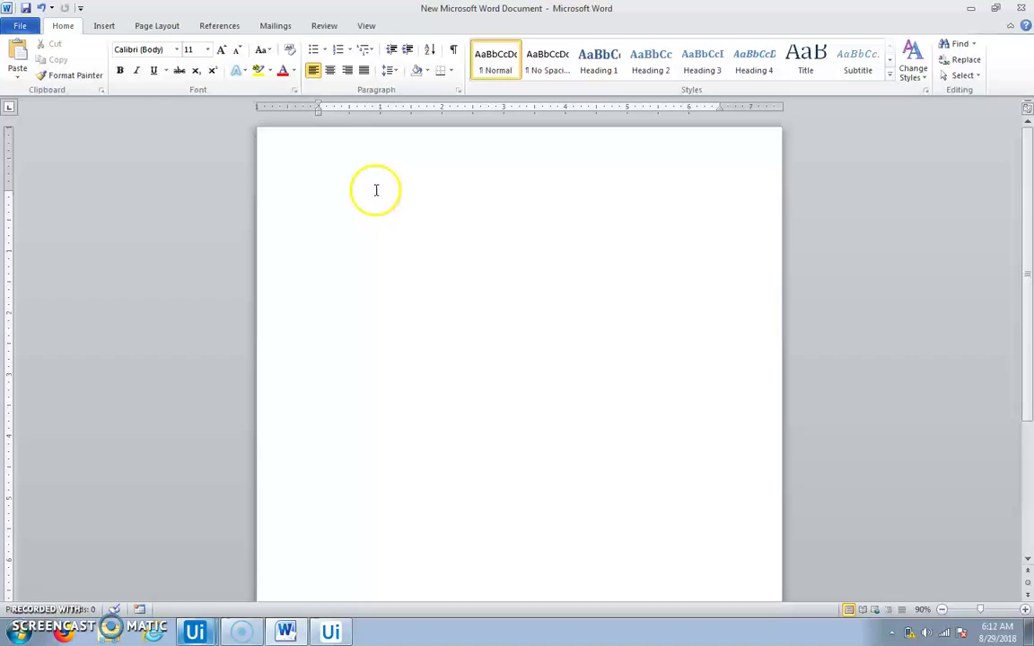
click(387, 193)
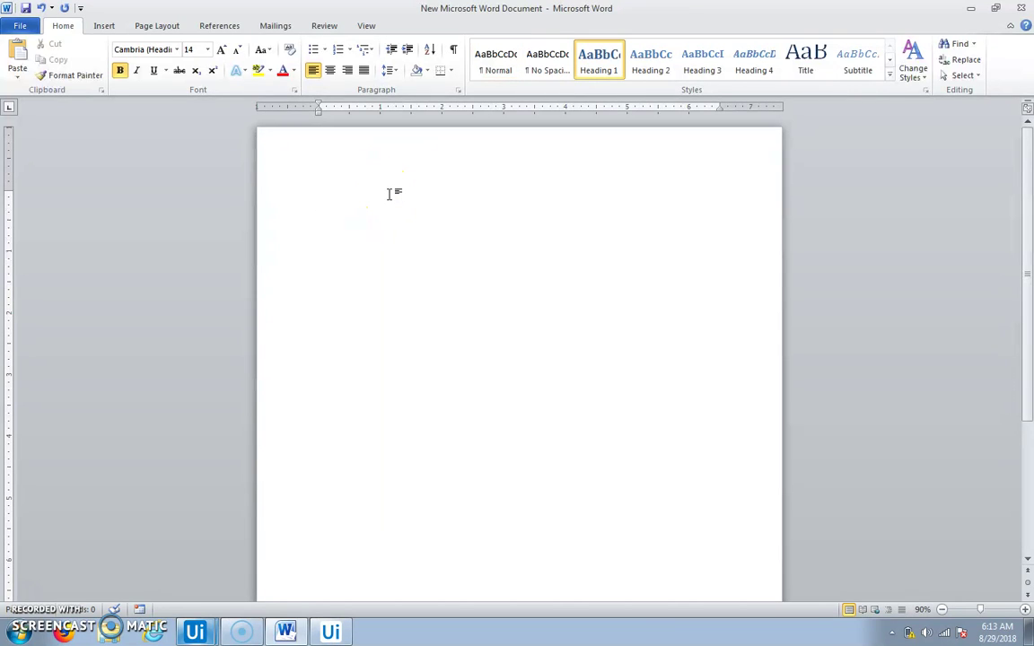
key(ctrl+v)
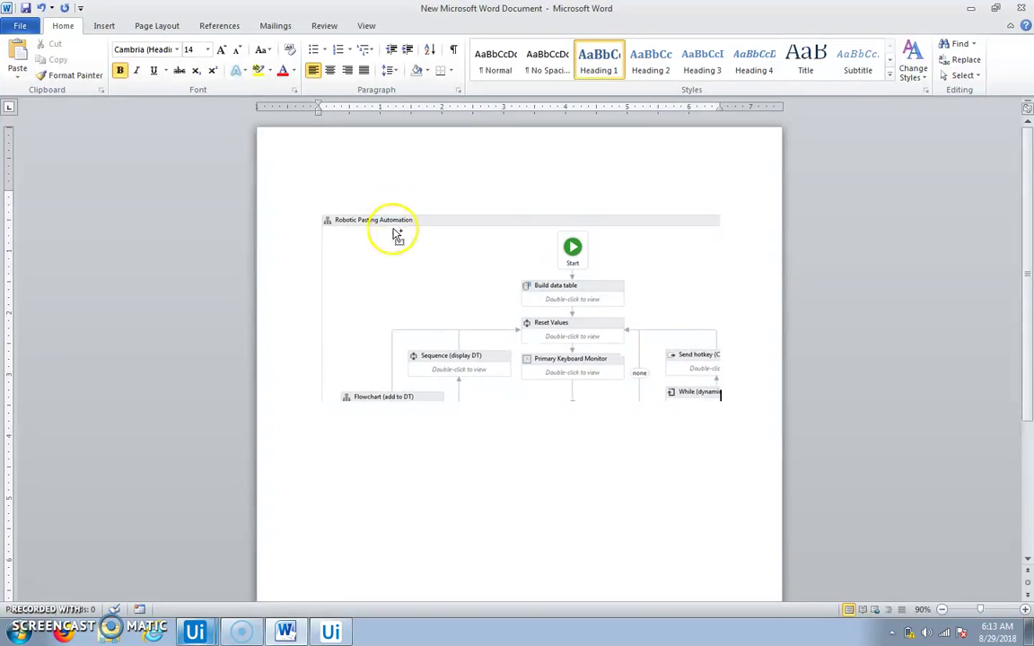